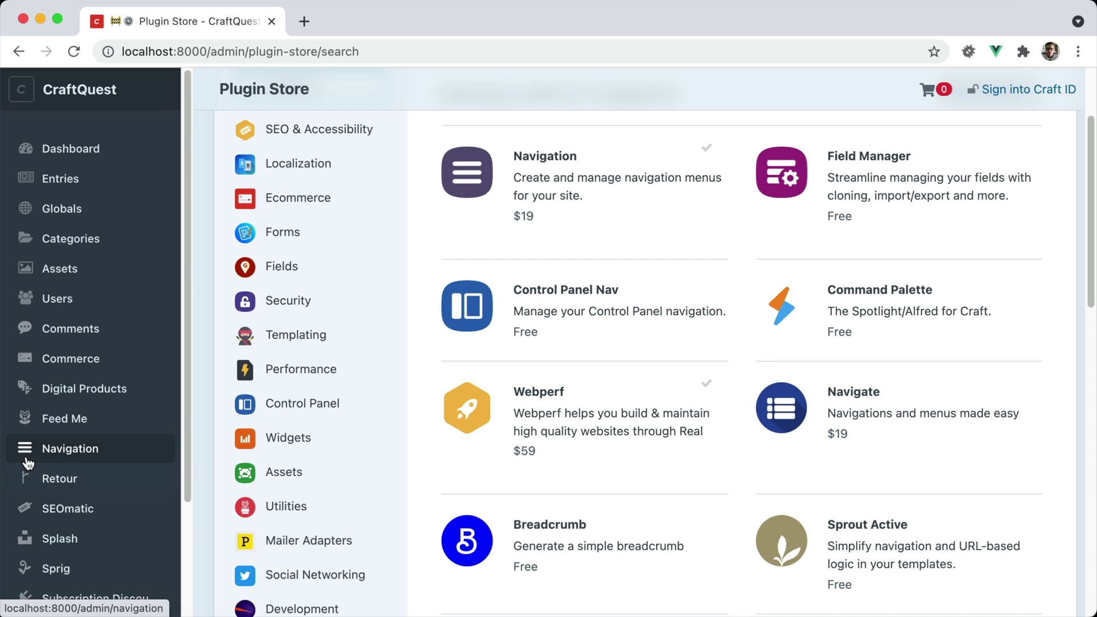
# Open Main Navigation's settings and review its name, handle, instructions, site options and node fields.
pyautogui.click(54, 457)
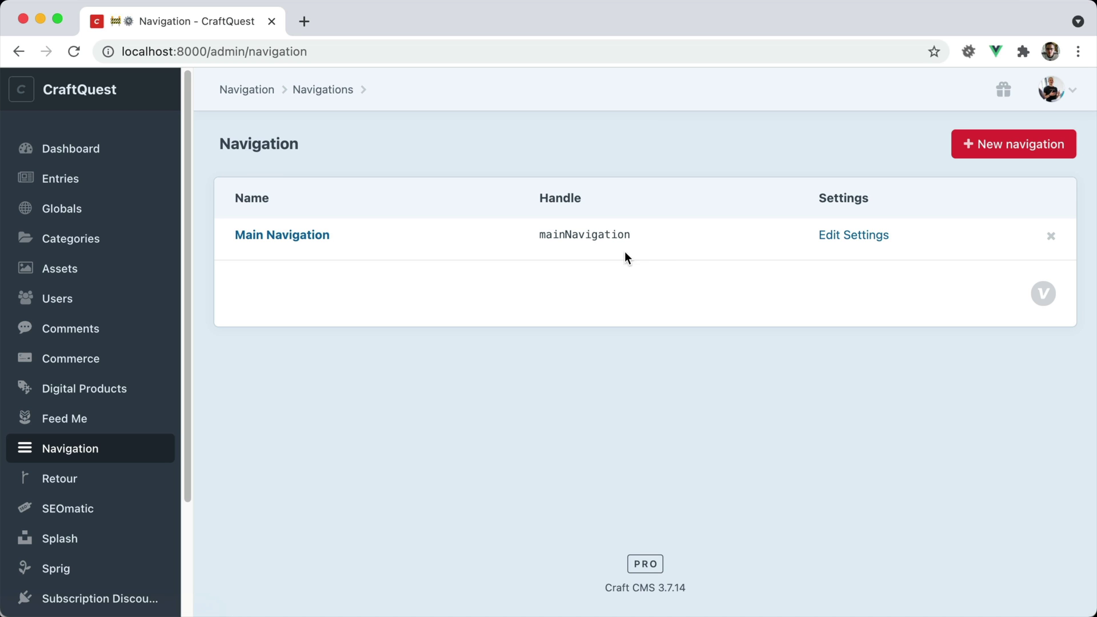
pyautogui.click(849, 236)
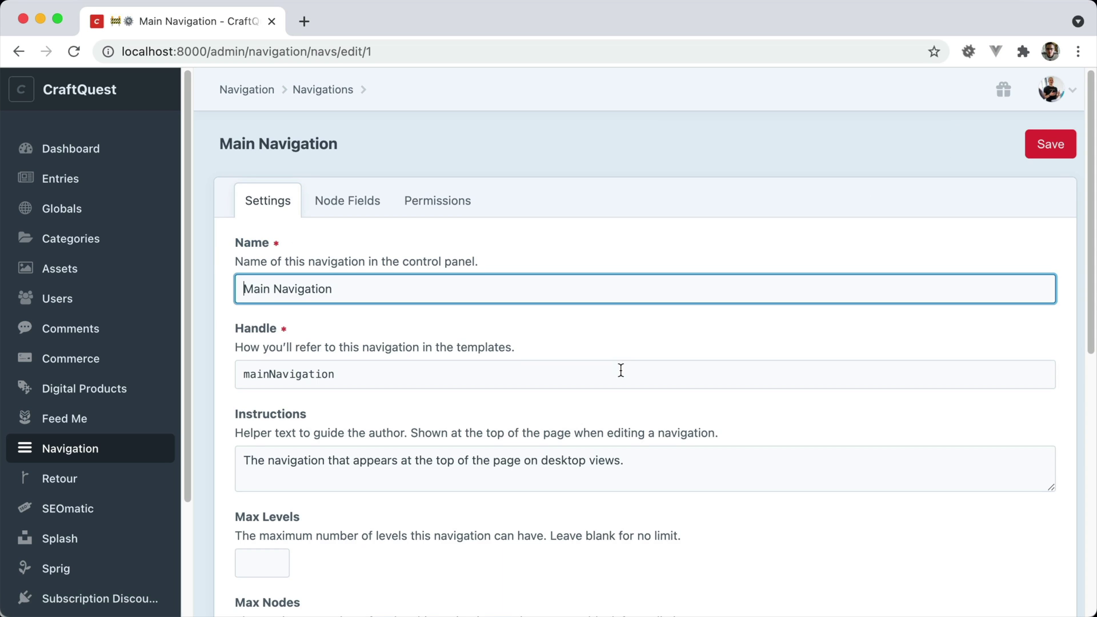
pyautogui.scroll(-3, 574, 389)
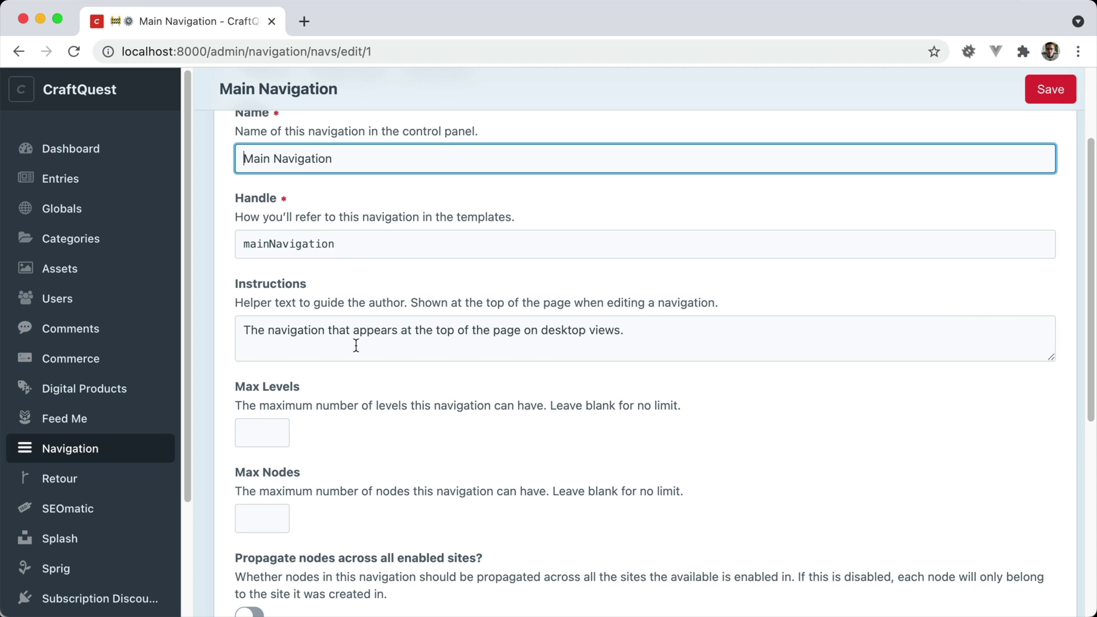
pyautogui.scroll(-1, 368, 377)
pyautogui.scroll(-4, 360, 451)
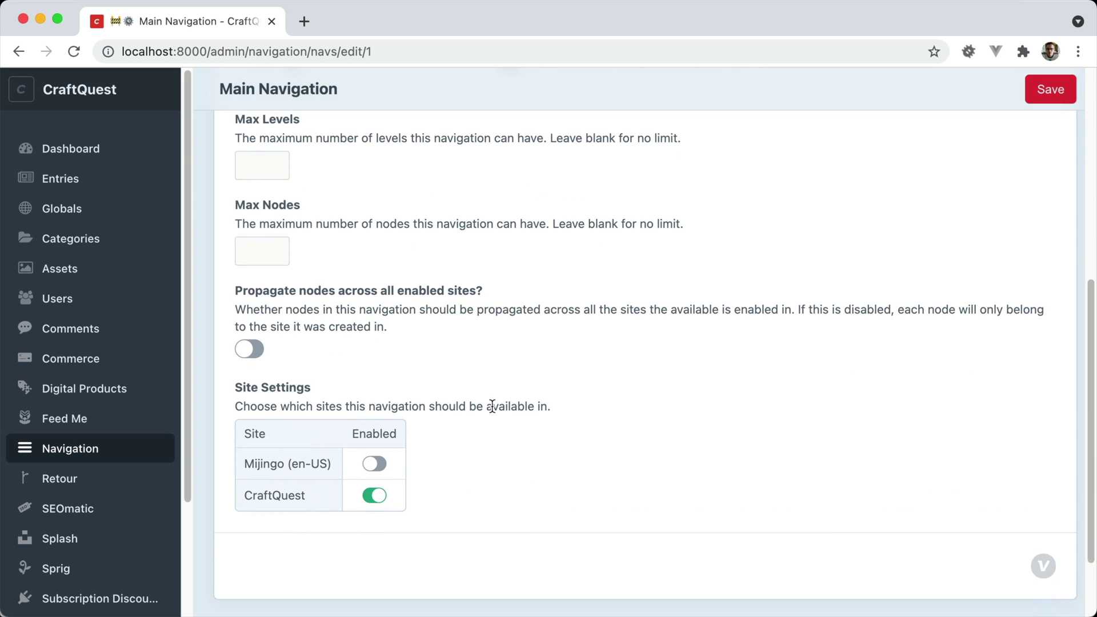
pyautogui.scroll(7, 492, 406)
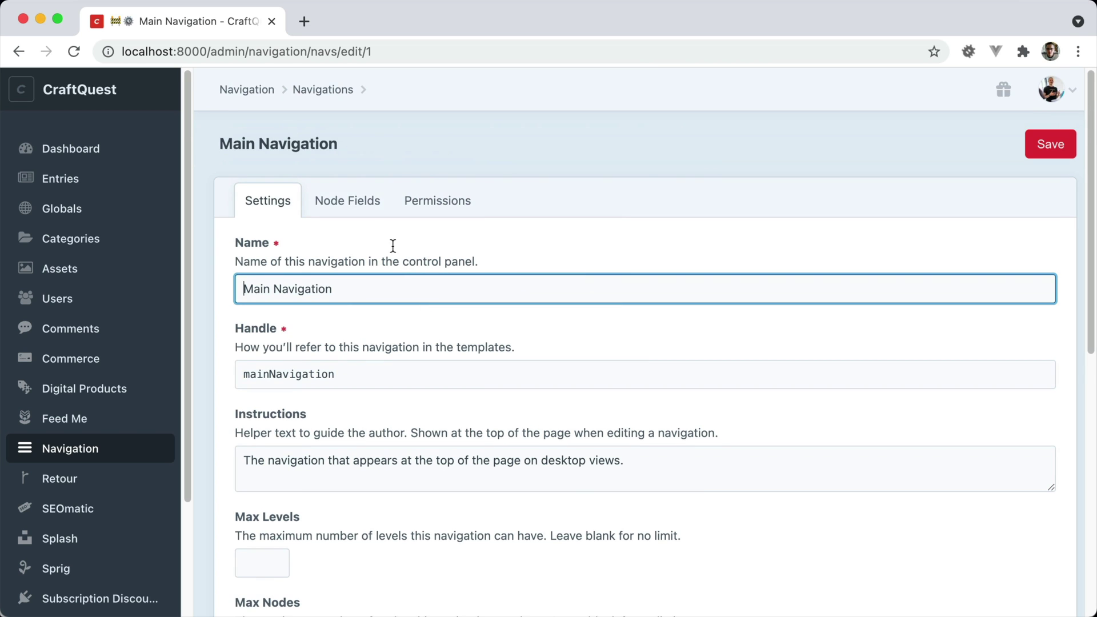
pyautogui.click(372, 216)
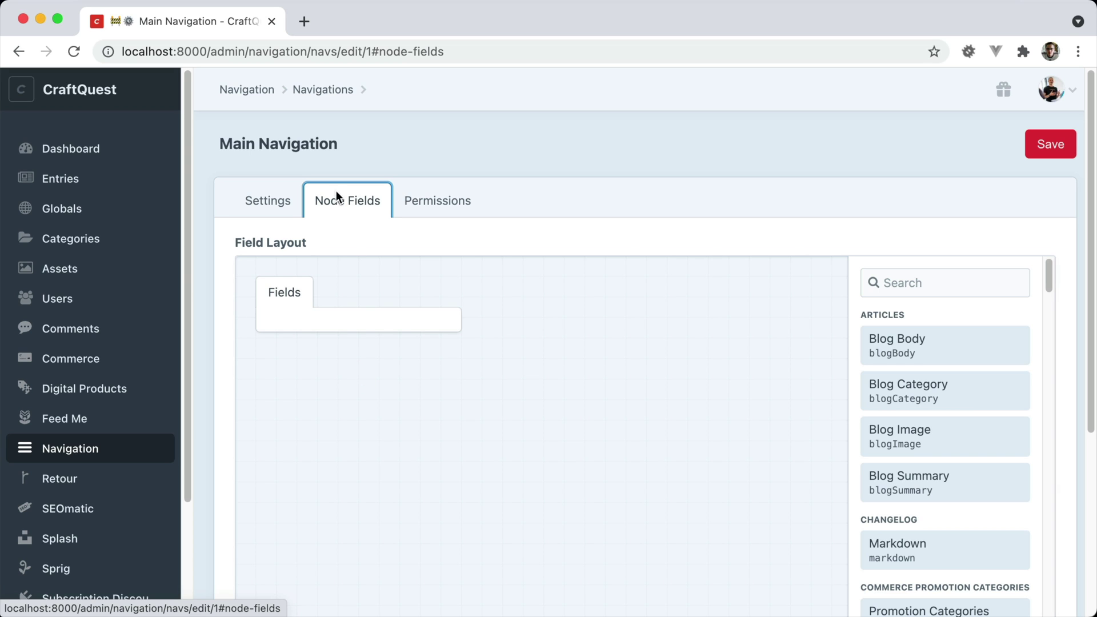
# Review the Main Navigation's Permissions tab listing which node types may be added.
pyautogui.click(412, 202)
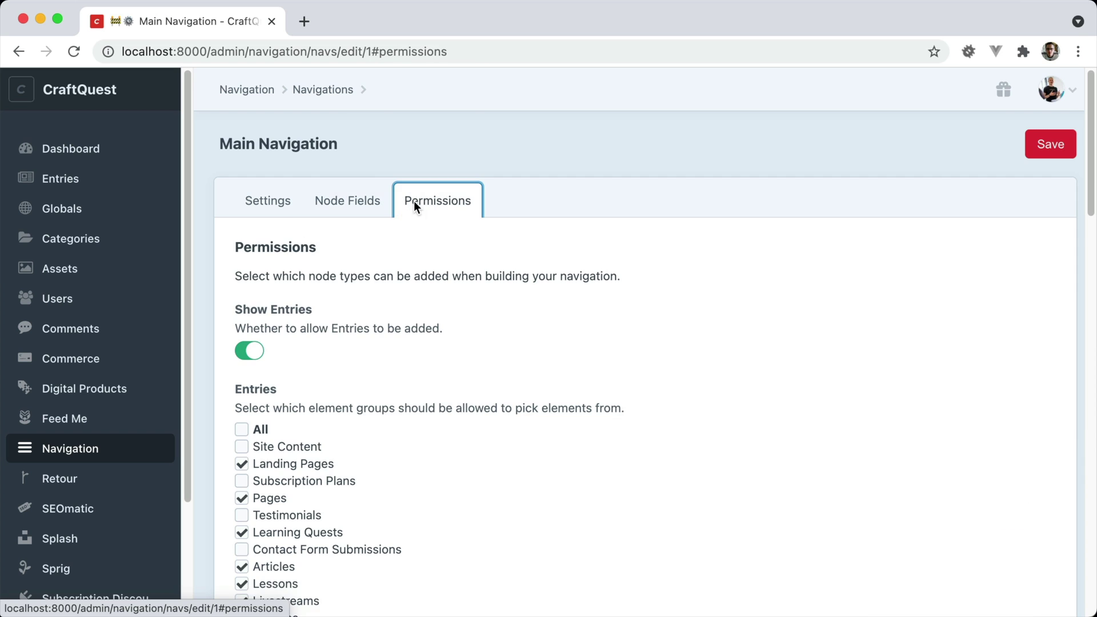
pyautogui.scroll(-3, 498, 369)
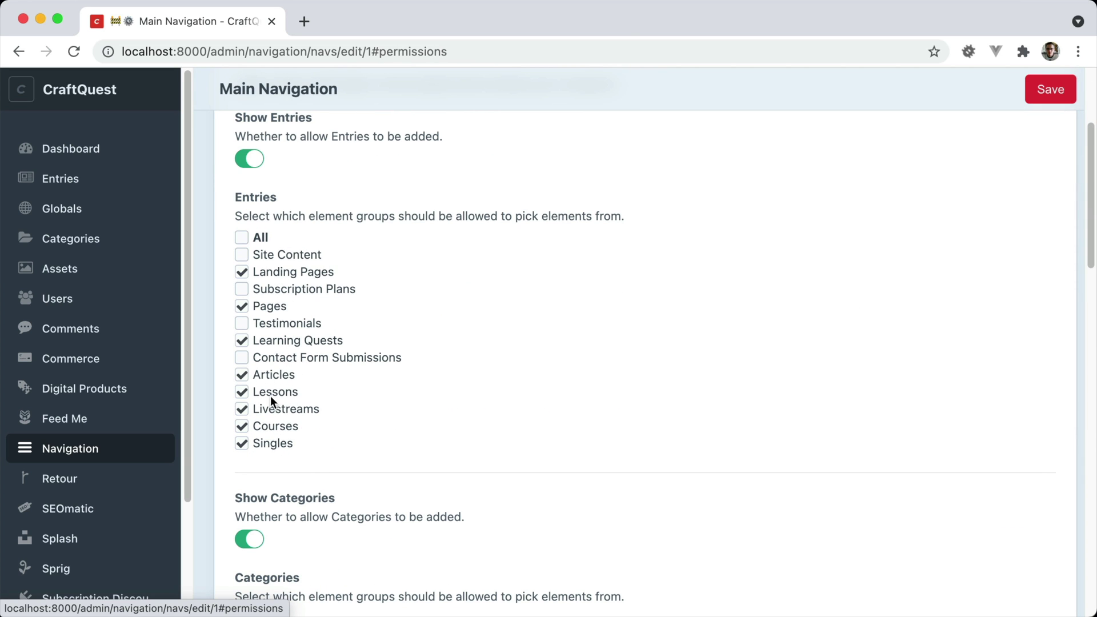
pyautogui.scroll(-5, 489, 389)
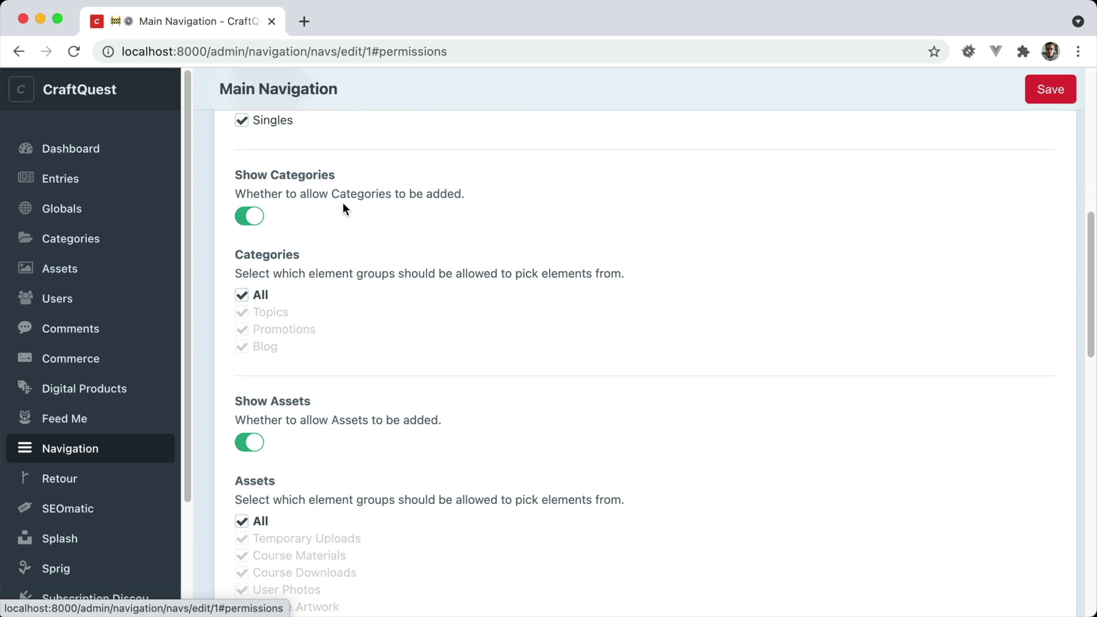
pyautogui.scroll(-9, 286, 227)
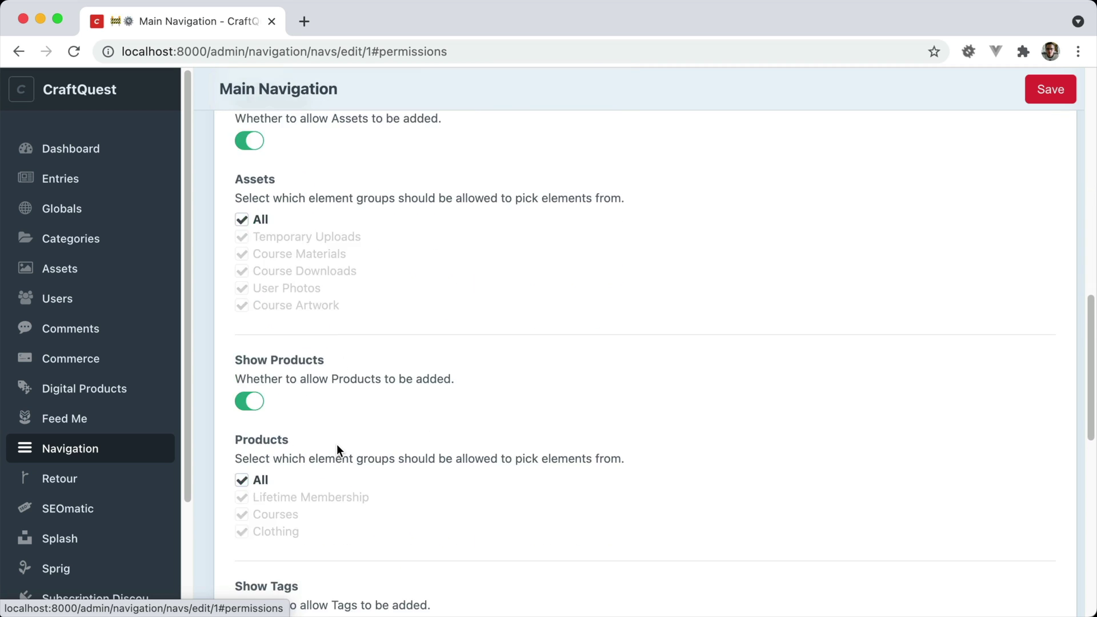
pyautogui.scroll(-2, 345, 377)
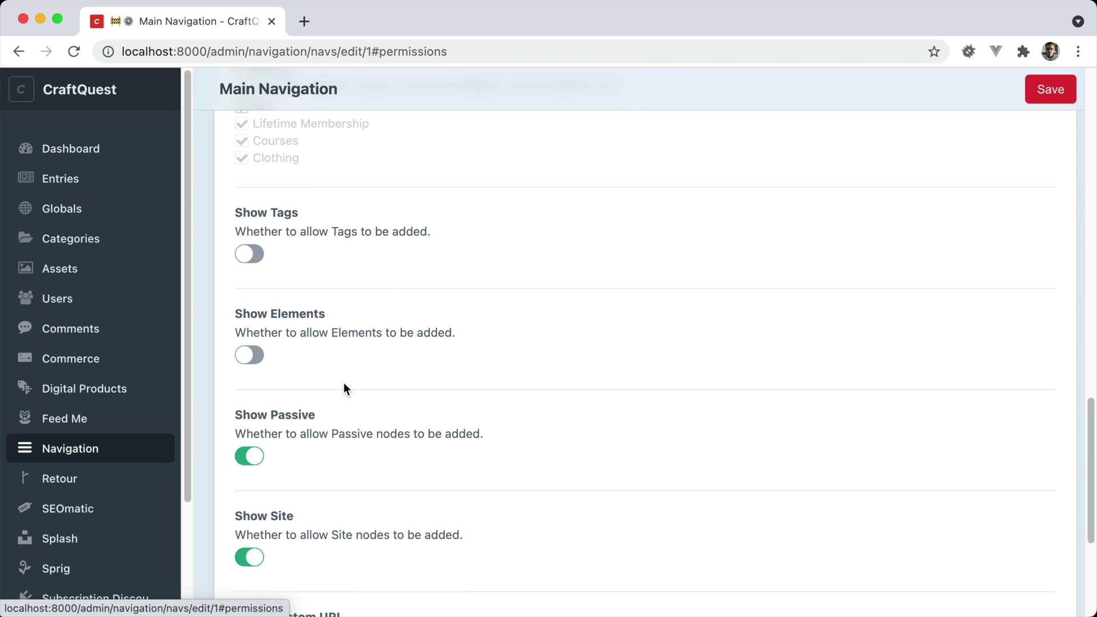
pyautogui.scroll(-2, 344, 380)
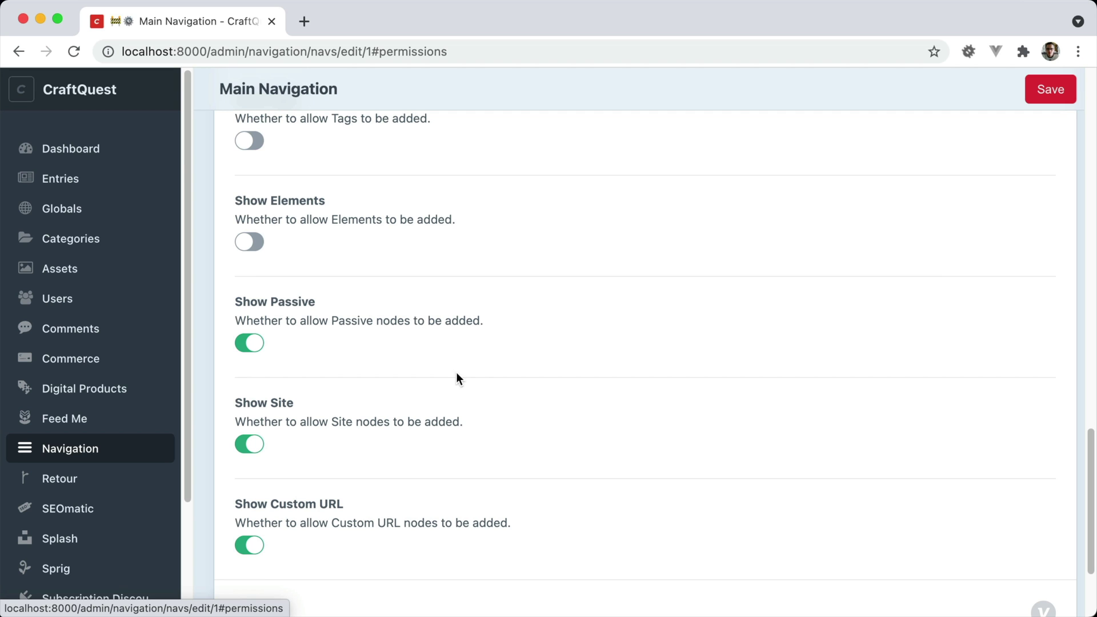
pyautogui.scroll(-1, 495, 426)
pyautogui.scroll(-1, 495, 421)
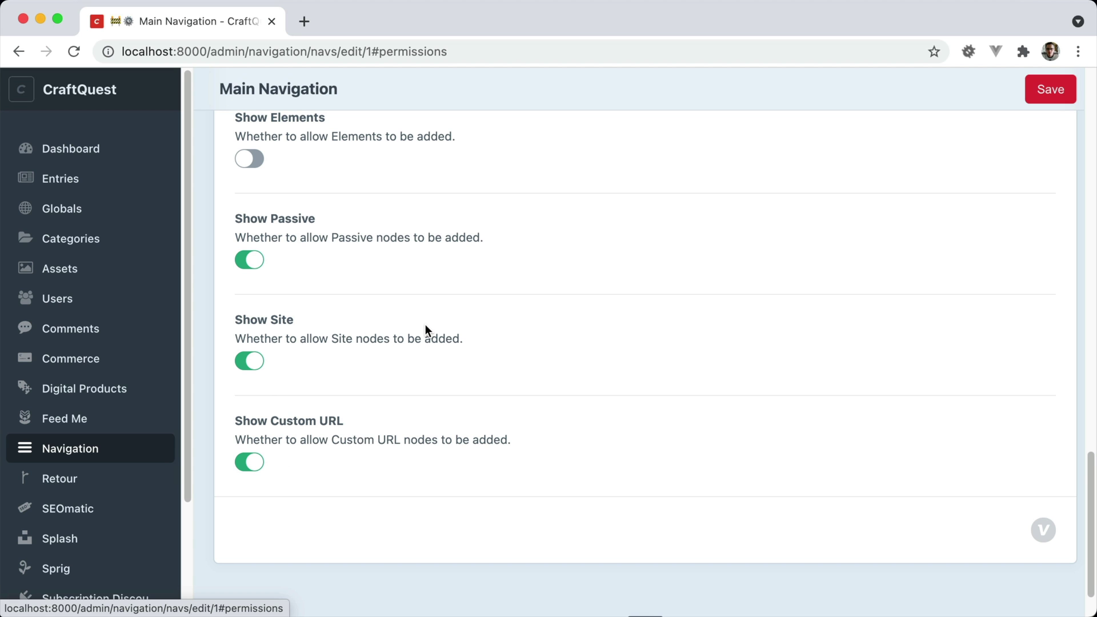
pyautogui.scroll(15, 426, 324)
pyautogui.scroll(8, 425, 324)
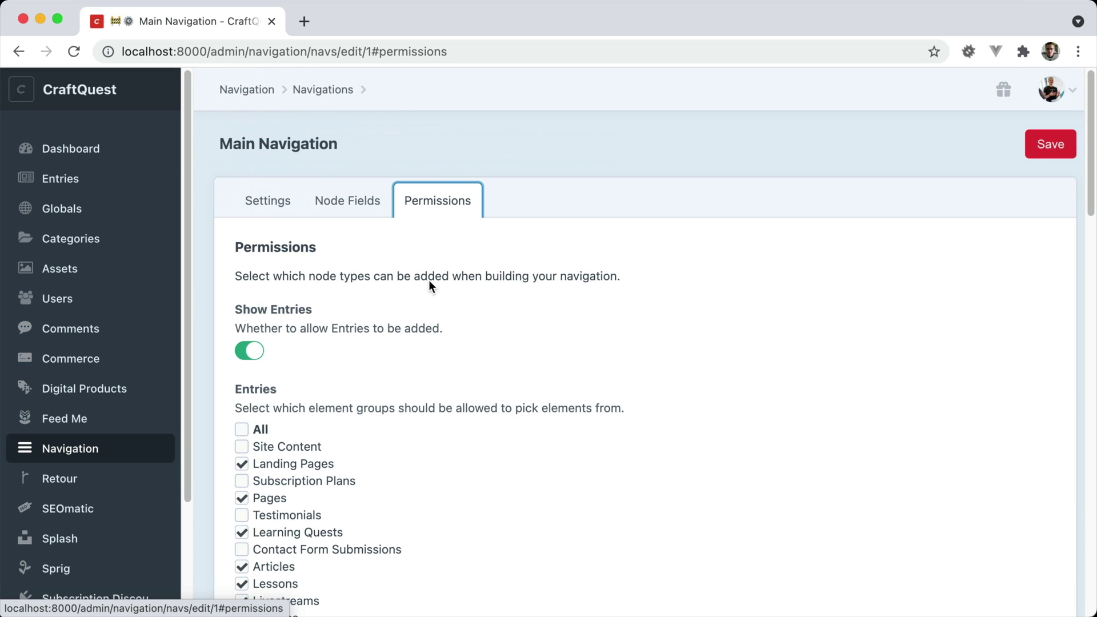
# Save the Main Navigation settings from the Settings tab and open its node tree.
pyautogui.click(276, 214)
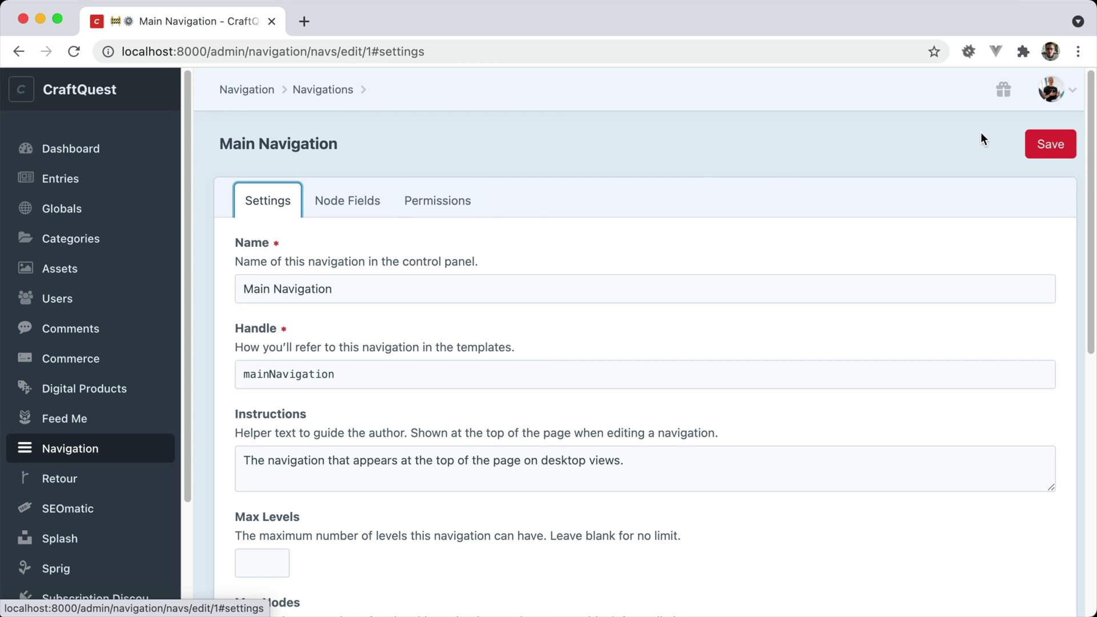
pyautogui.press('super+s')
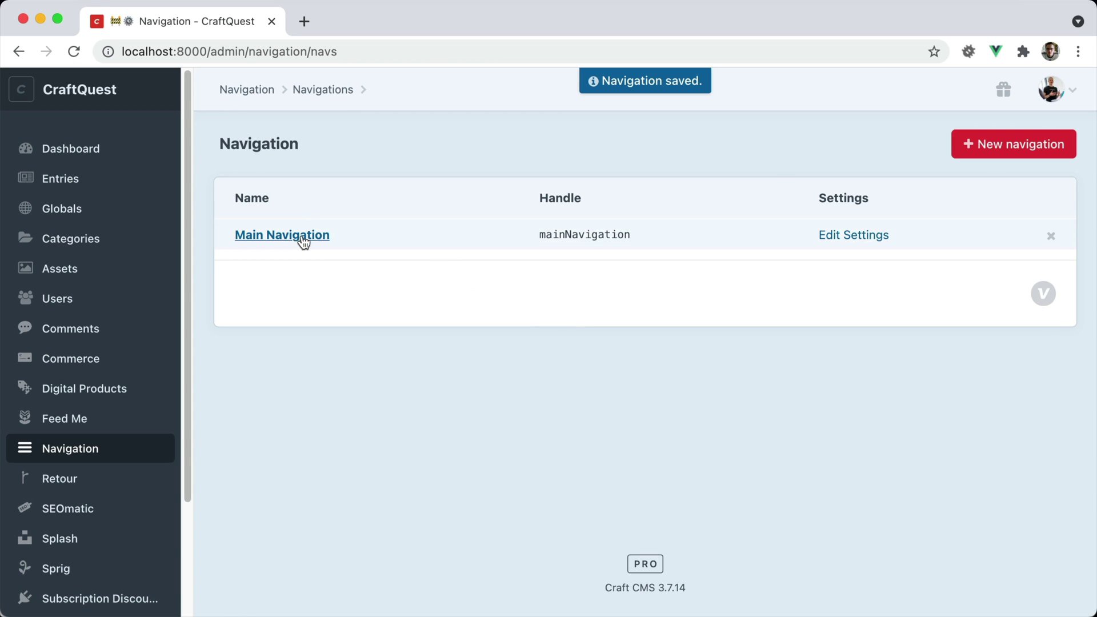
pyautogui.click(304, 239)
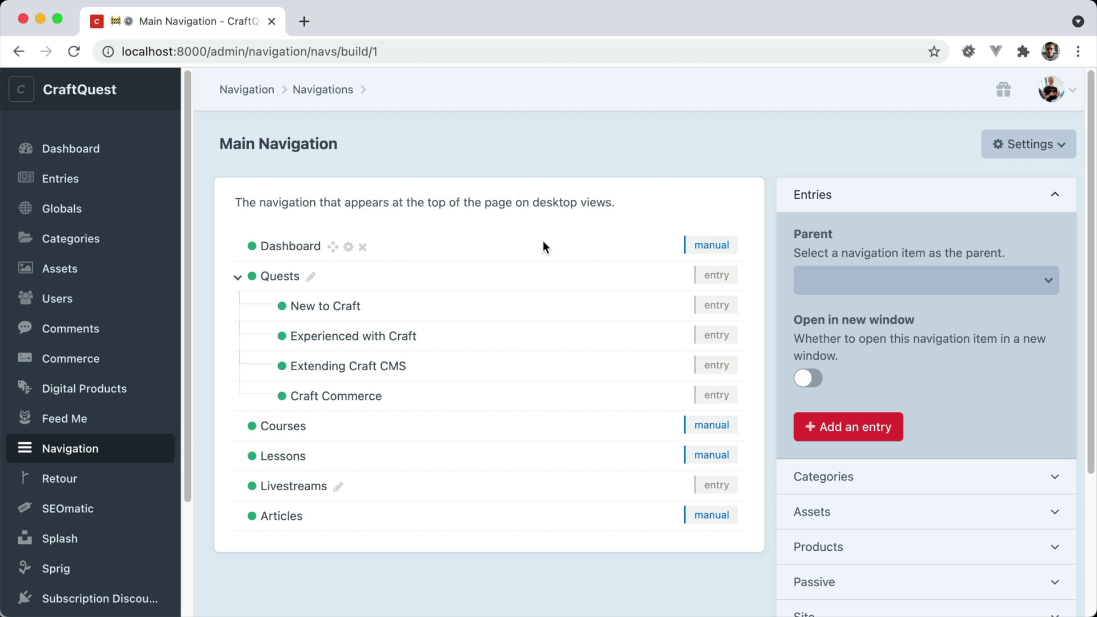
# Inspect the Dashboard node's Title and /dashboard URL, then close it without changes.
pyautogui.click(347, 247)
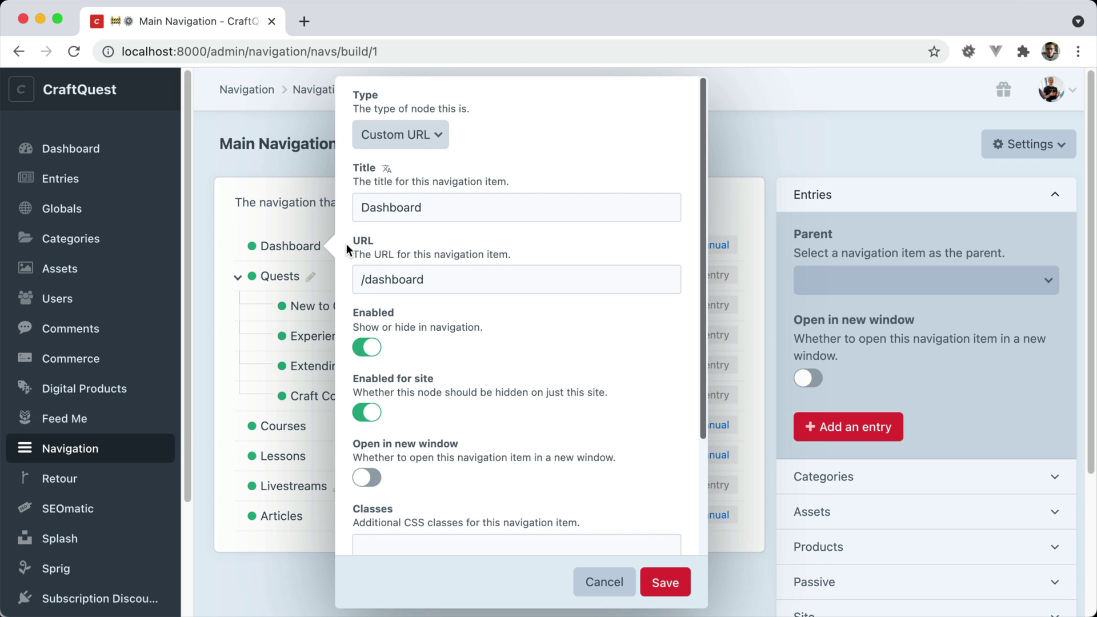
pyautogui.tripleClick(432, 211)
pyautogui.tripleClick(433, 279)
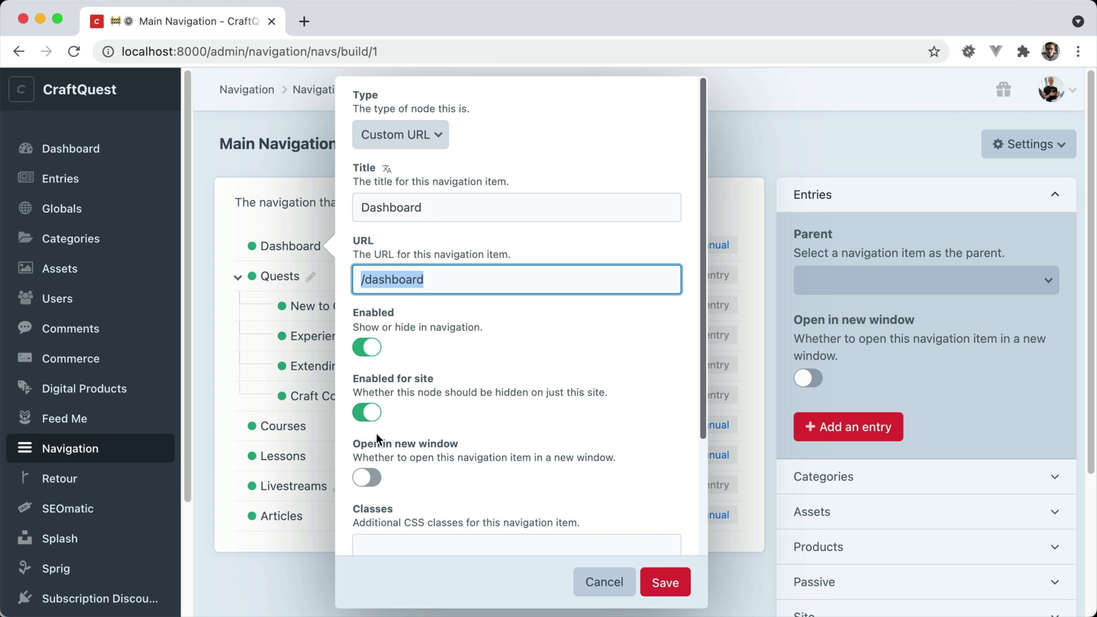
pyautogui.click(587, 581)
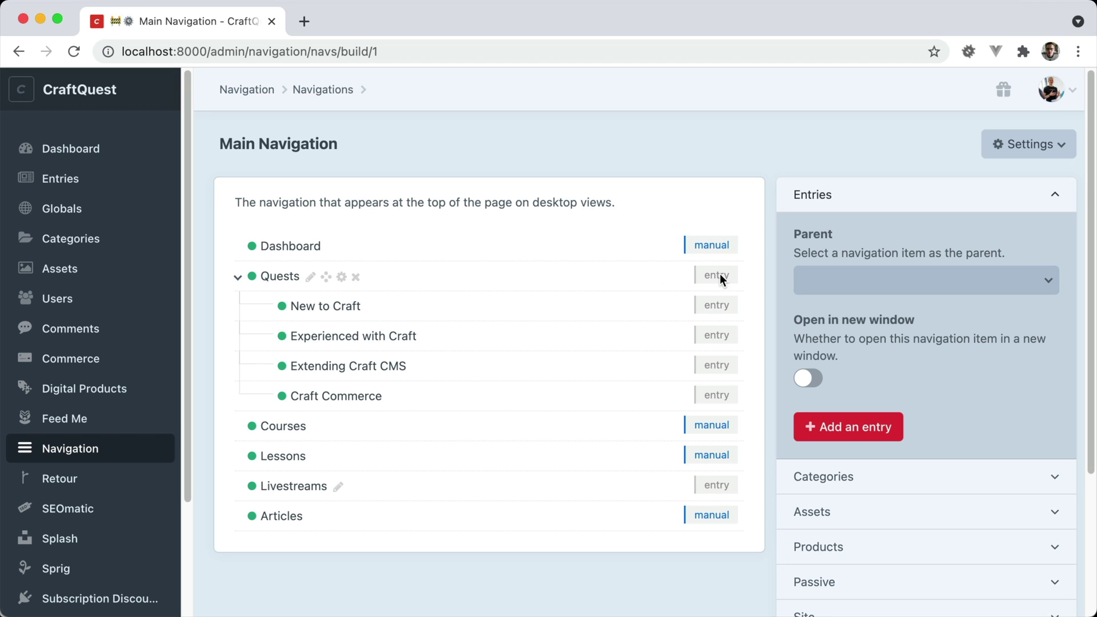
pyautogui.moveTo(353, 281); pyautogui.dragTo(362, 254)
pyautogui.click(343, 276)
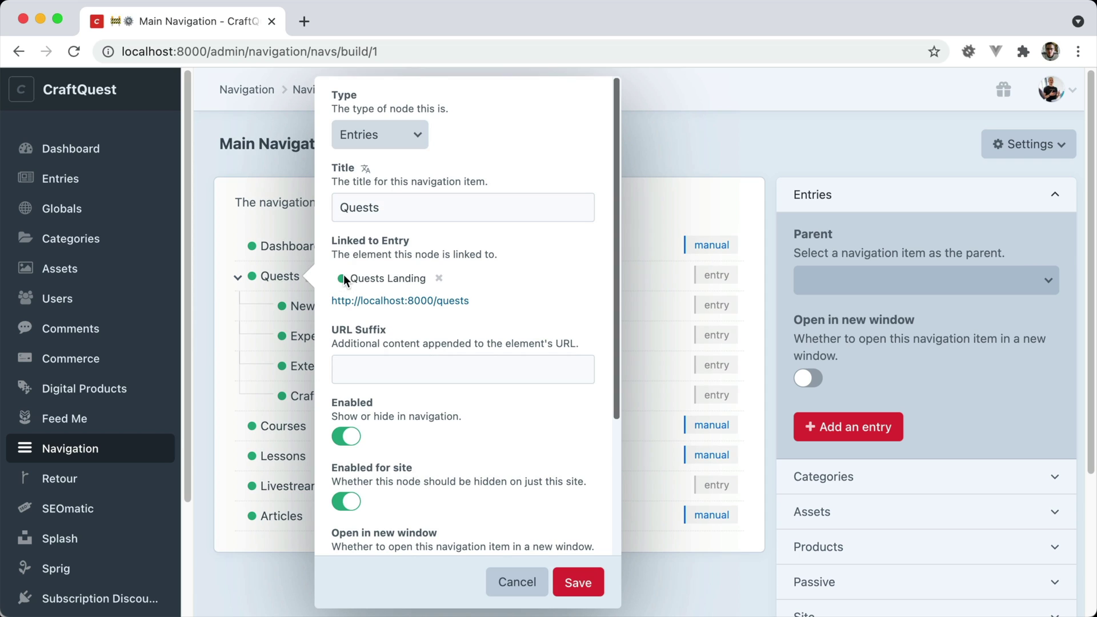
pyautogui.click(378, 137)
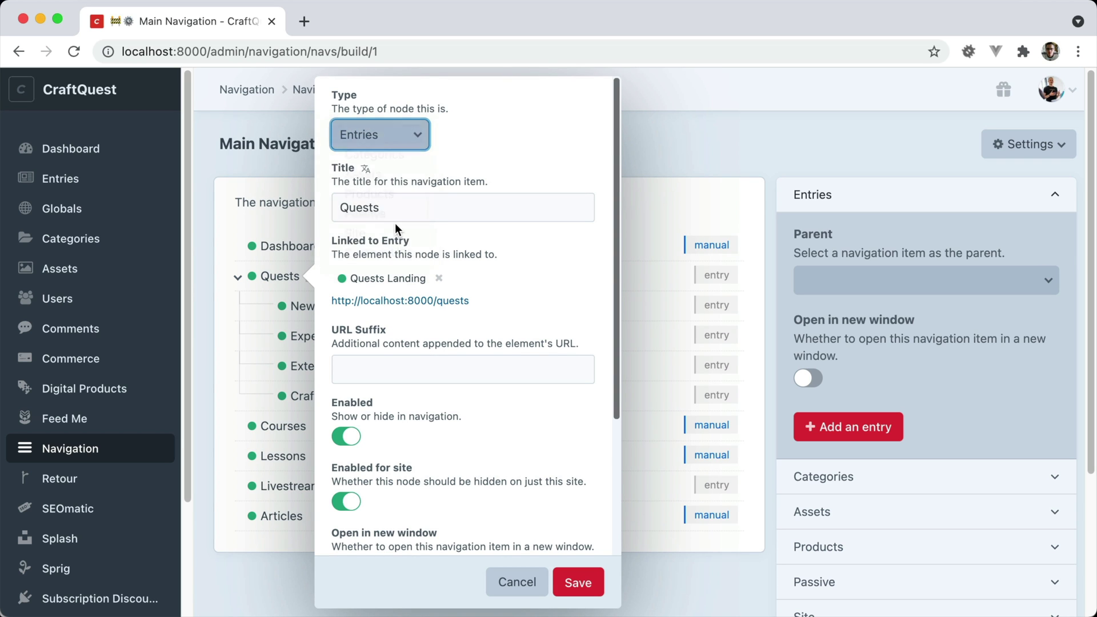
pyautogui.press('Tab')
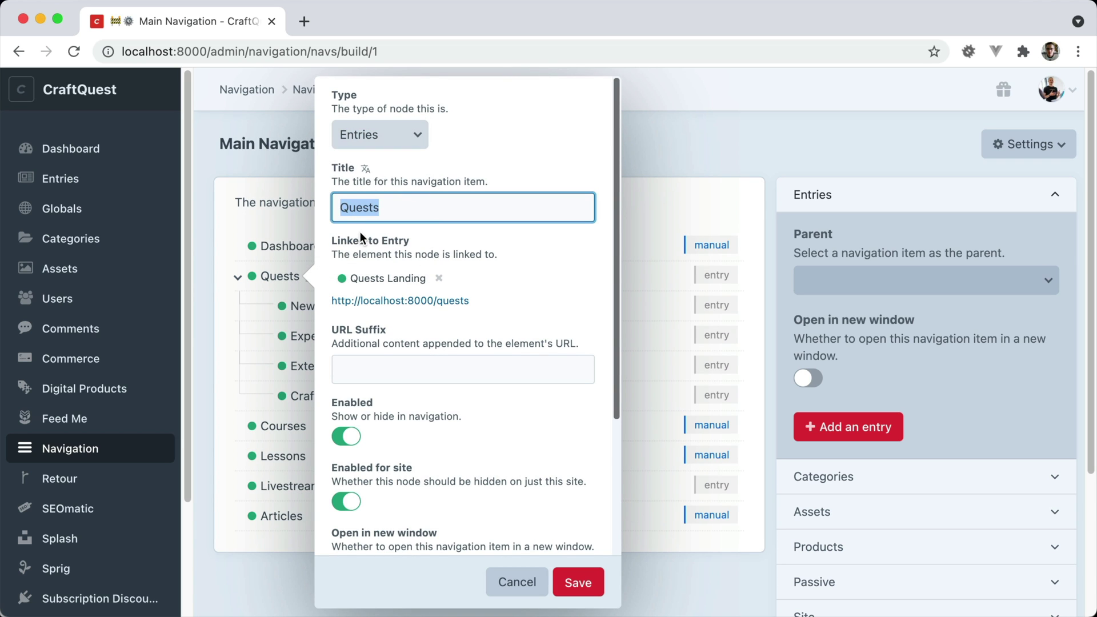
pyautogui.doubleClick(406, 278)
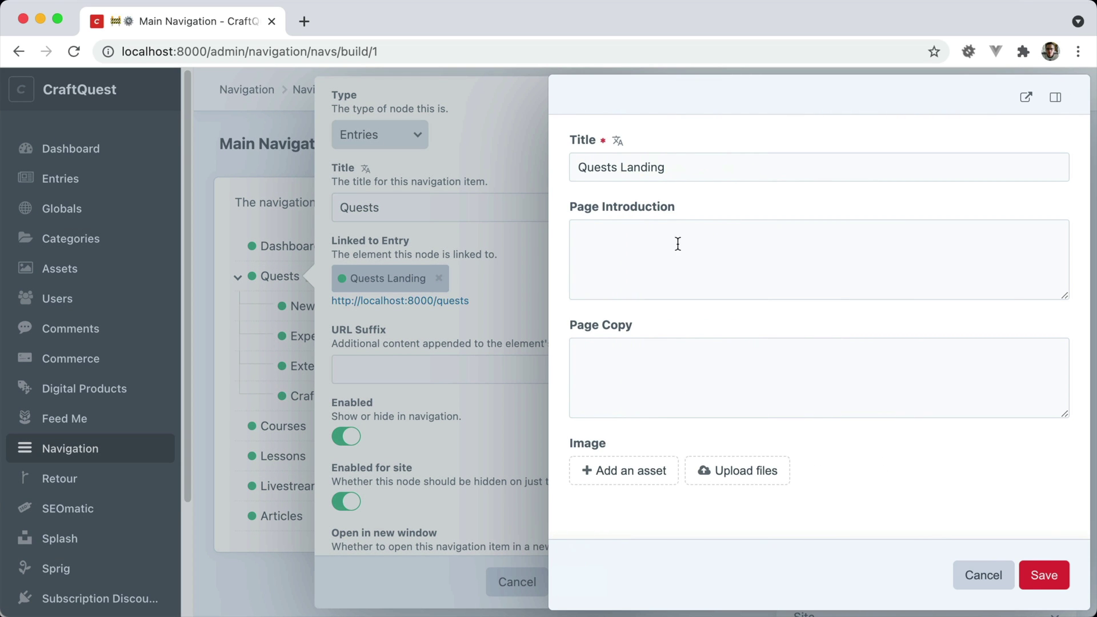
pyautogui.click(983, 575)
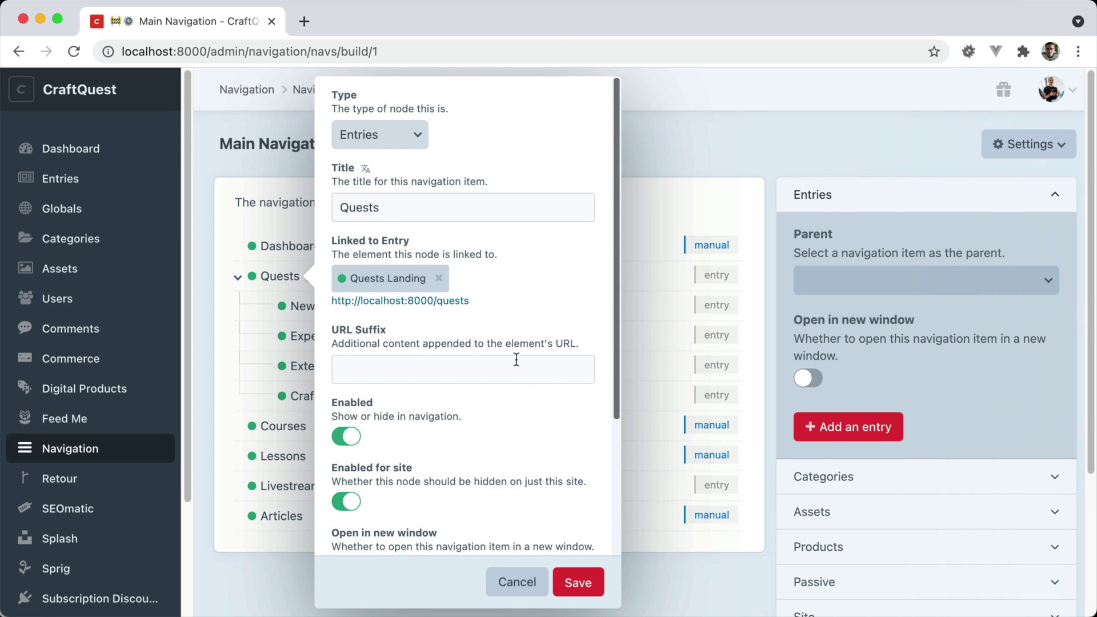
pyautogui.click(438, 374)
pyautogui.scroll(-5, 493, 458)
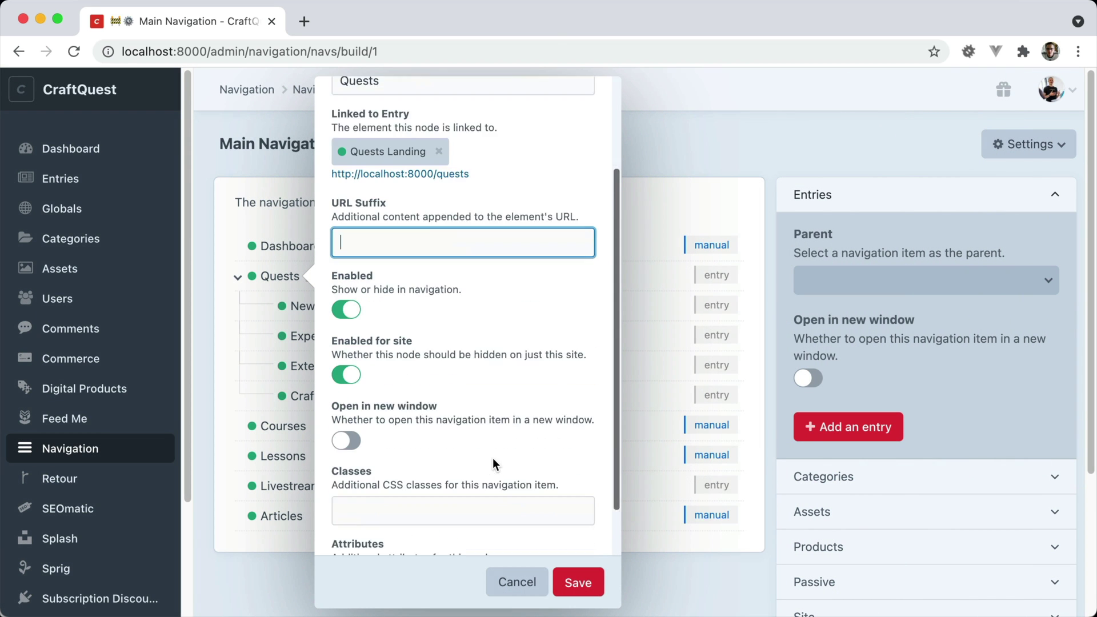
pyautogui.click(415, 450)
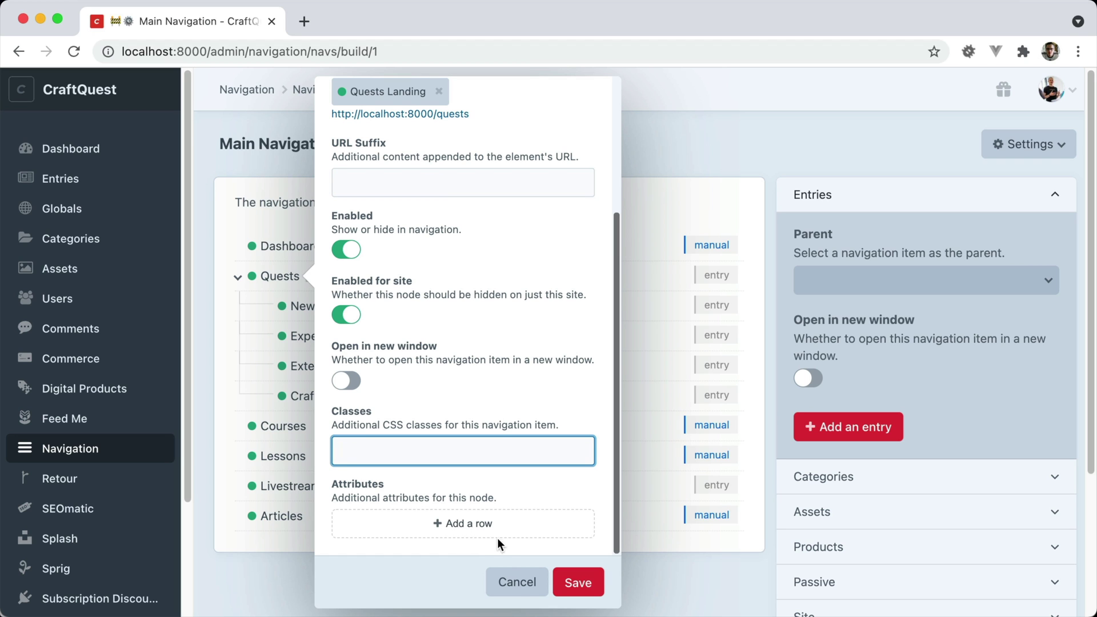
pyautogui.click(516, 583)
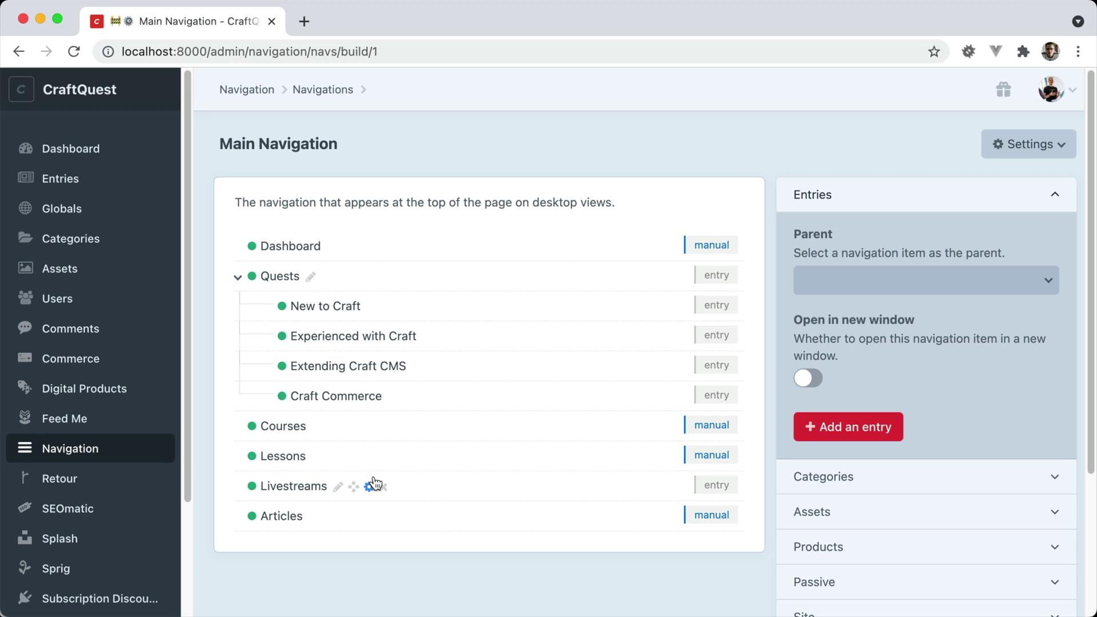
pyautogui.click(338, 486)
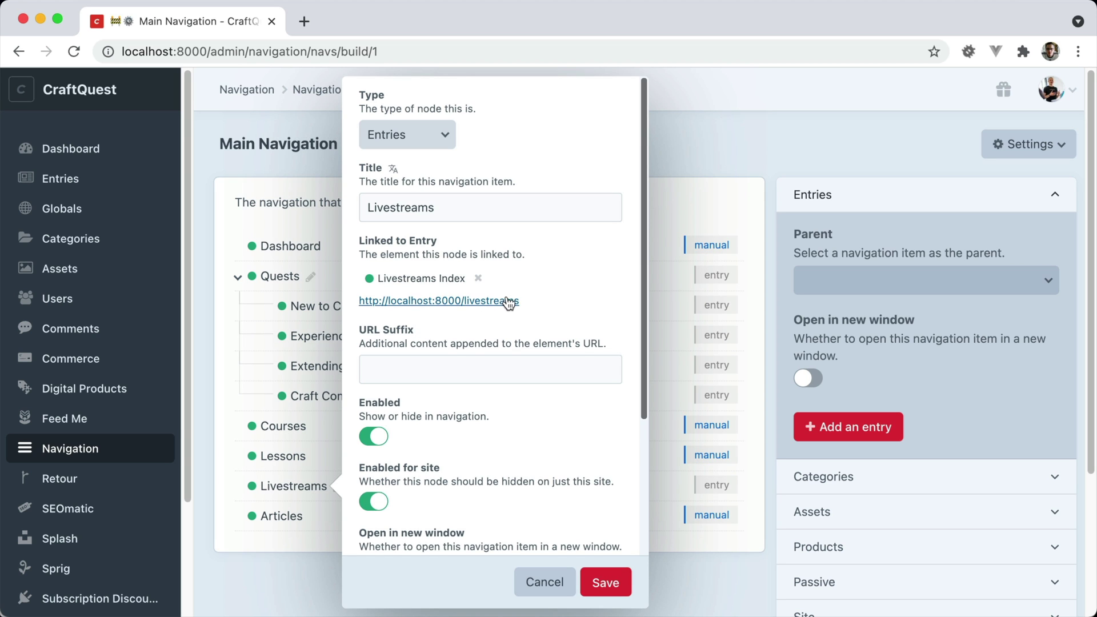
pyautogui.click(552, 580)
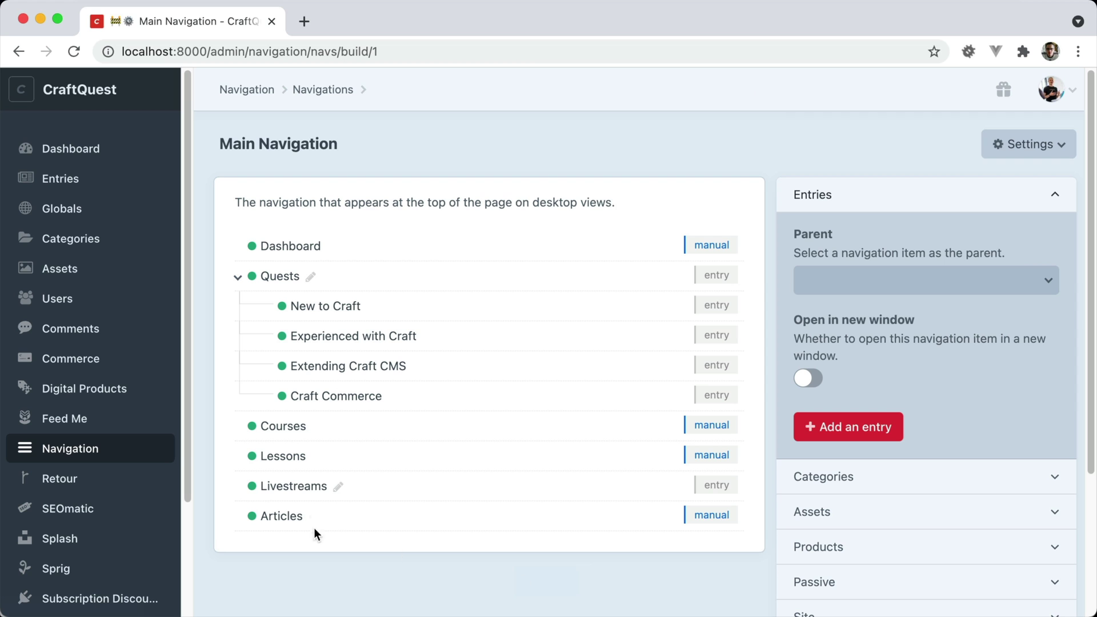
pyautogui.scroll(-1, 439, 516)
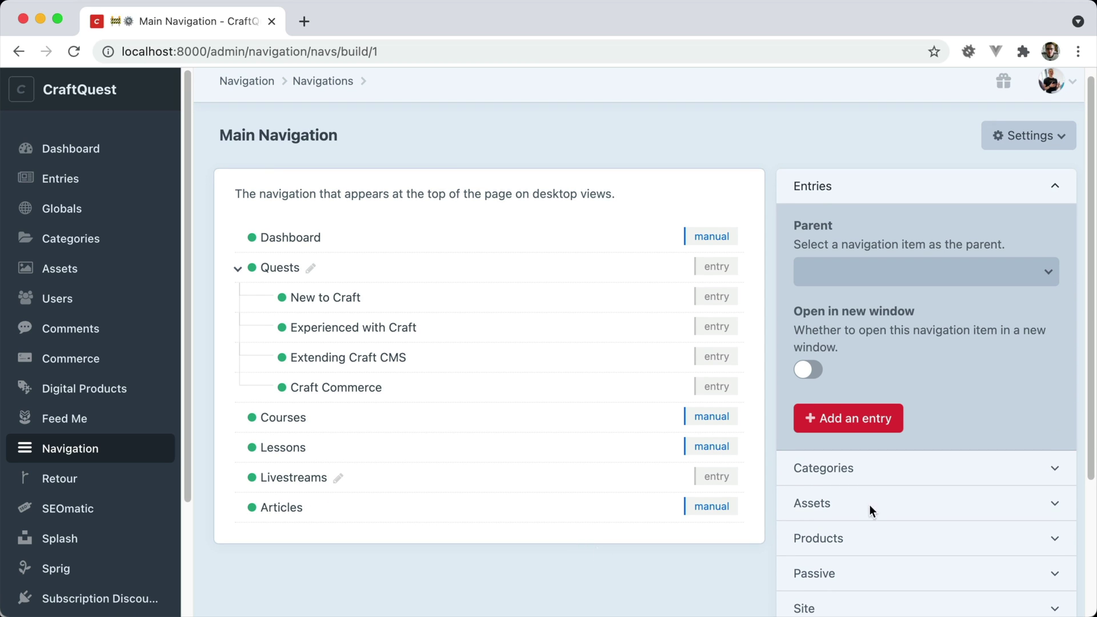
pyautogui.scroll(-5, 924, 319)
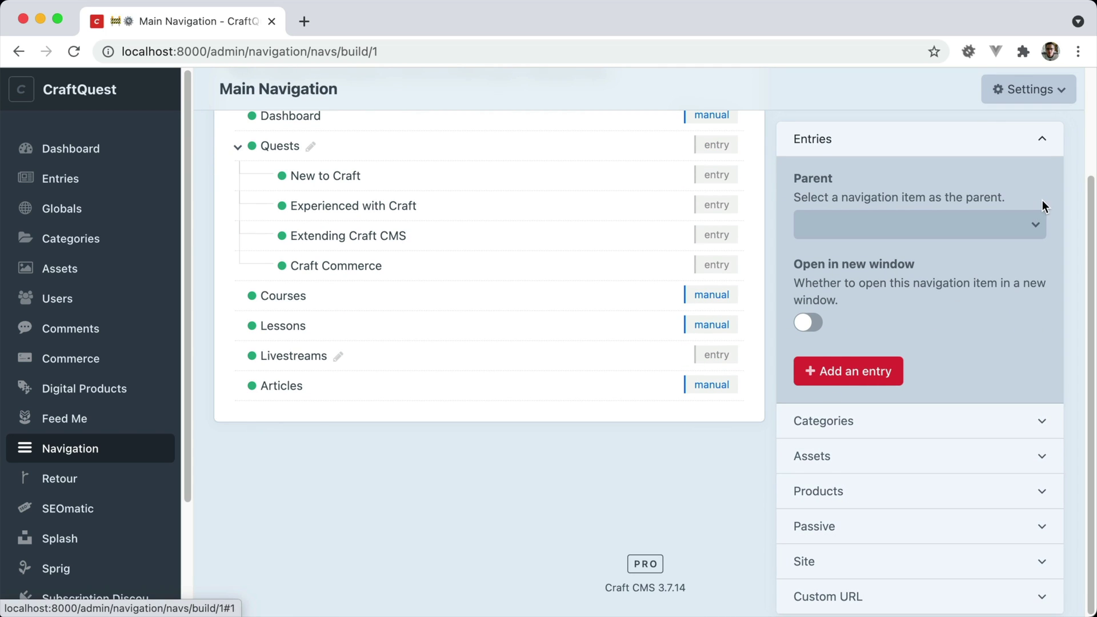
pyautogui.click(878, 220)
# Step through the Entries, Categories, Assets, Products, Passive and Site node sections, ending on Custom URL.
pyautogui.click(880, 203)
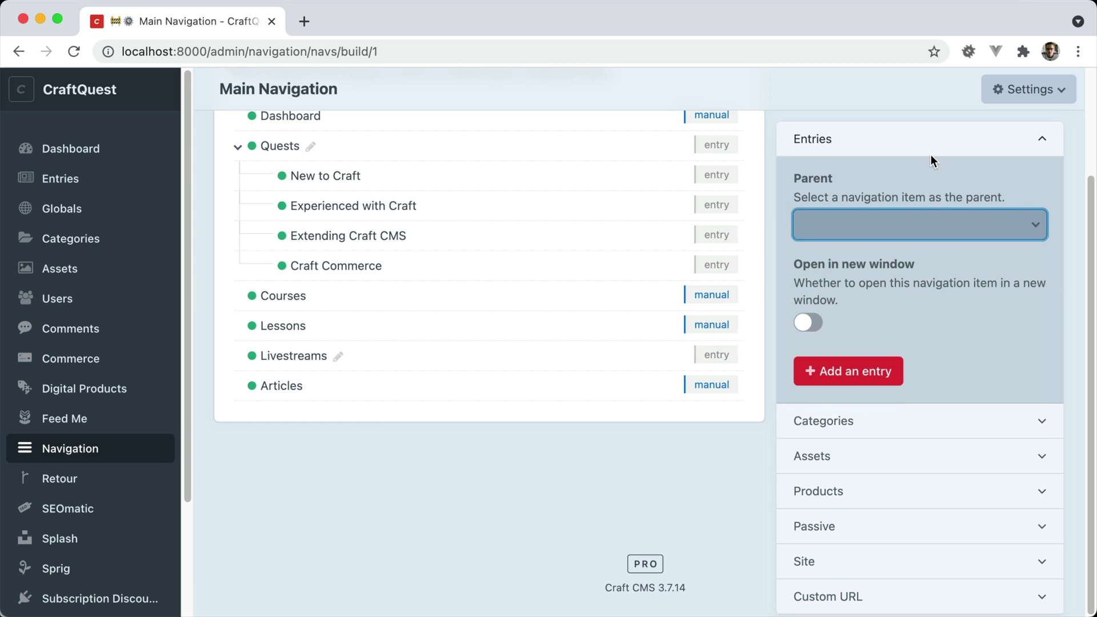
pyautogui.click(1041, 138)
pyautogui.click(865, 177)
pyautogui.click(938, 464)
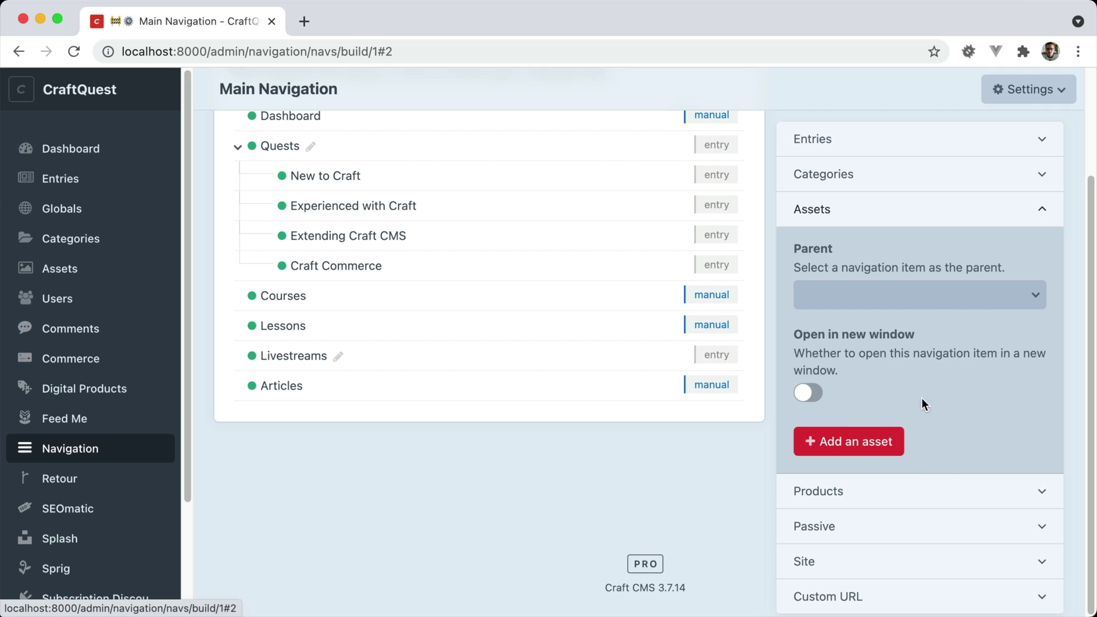
pyautogui.click(912, 496)
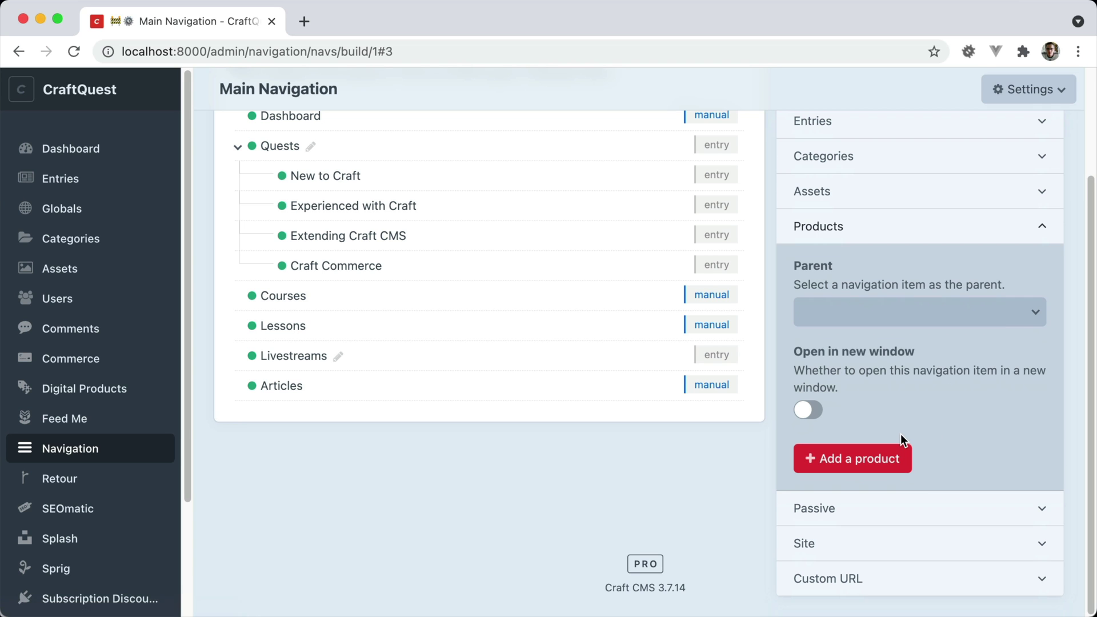
pyautogui.click(912, 522)
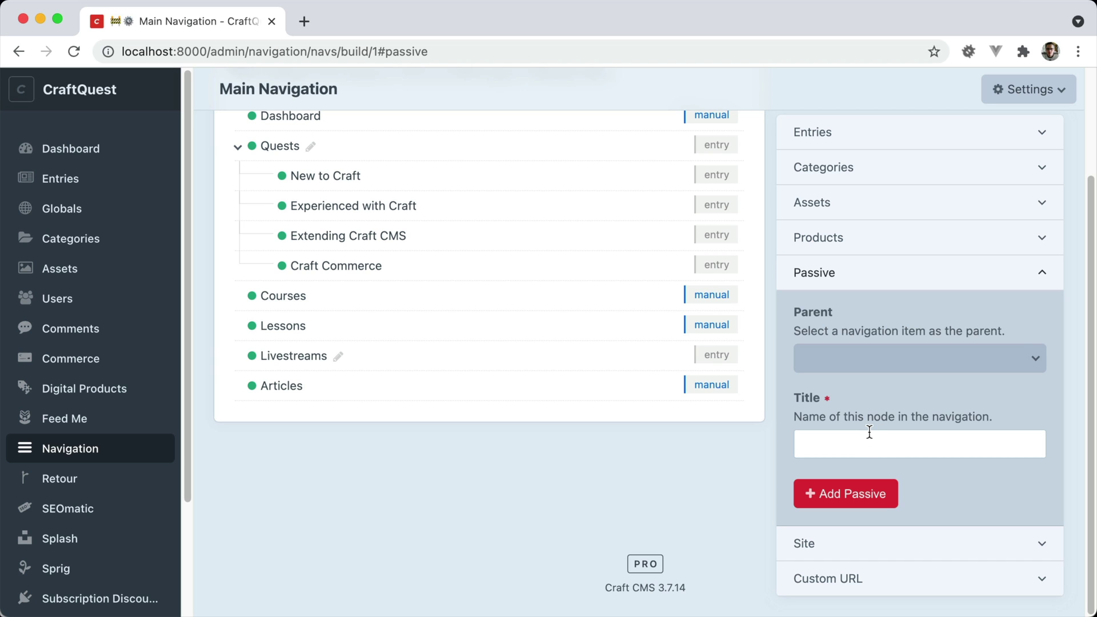
pyautogui.click(929, 547)
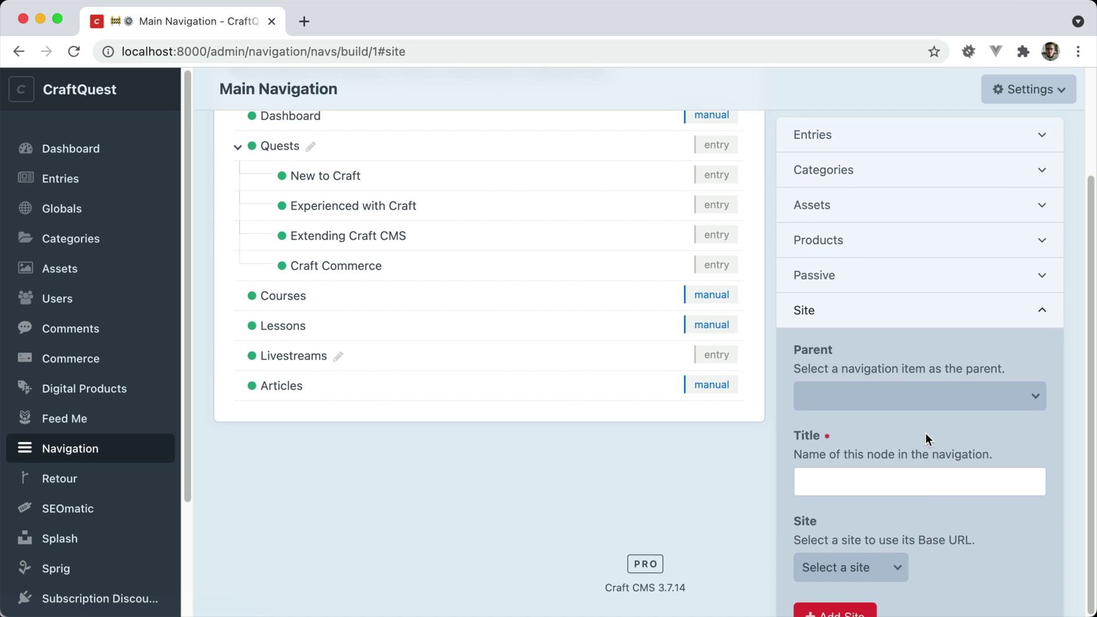
pyautogui.click(986, 583)
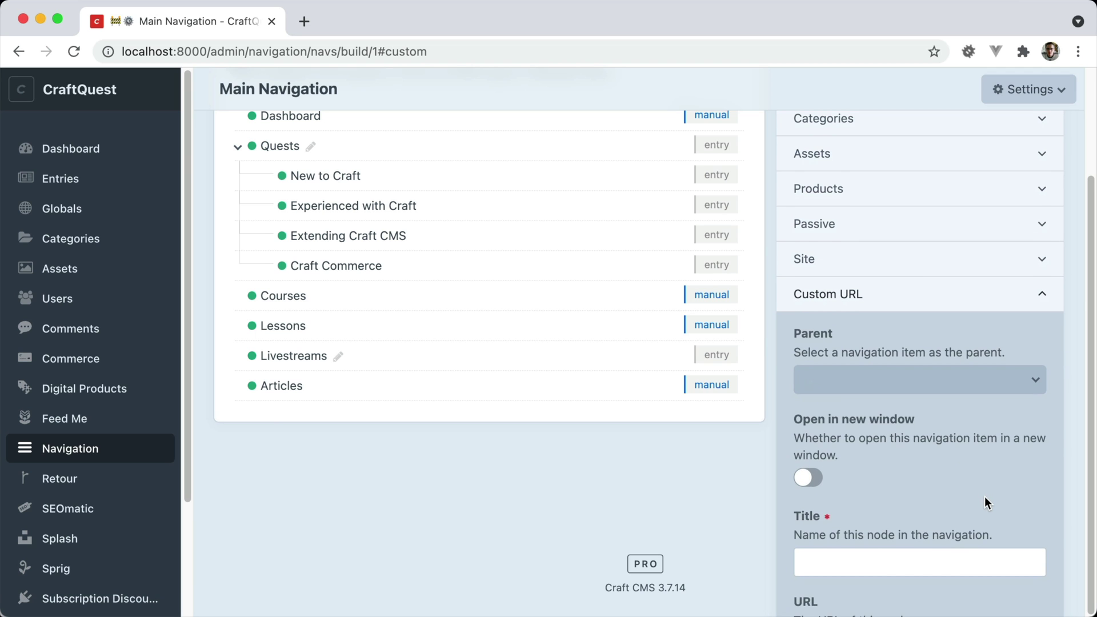
pyautogui.moveTo(718, 296)
pyautogui.scroll(-2, 936, 444)
pyautogui.scroll(5, 935, 445)
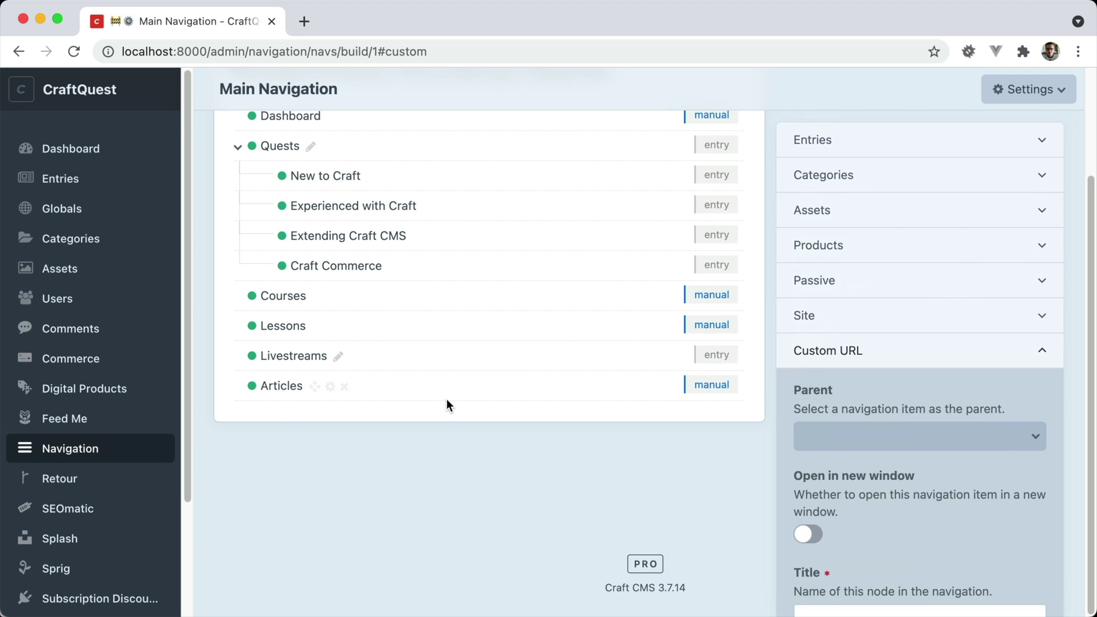
pyautogui.scroll(5, 447, 399)
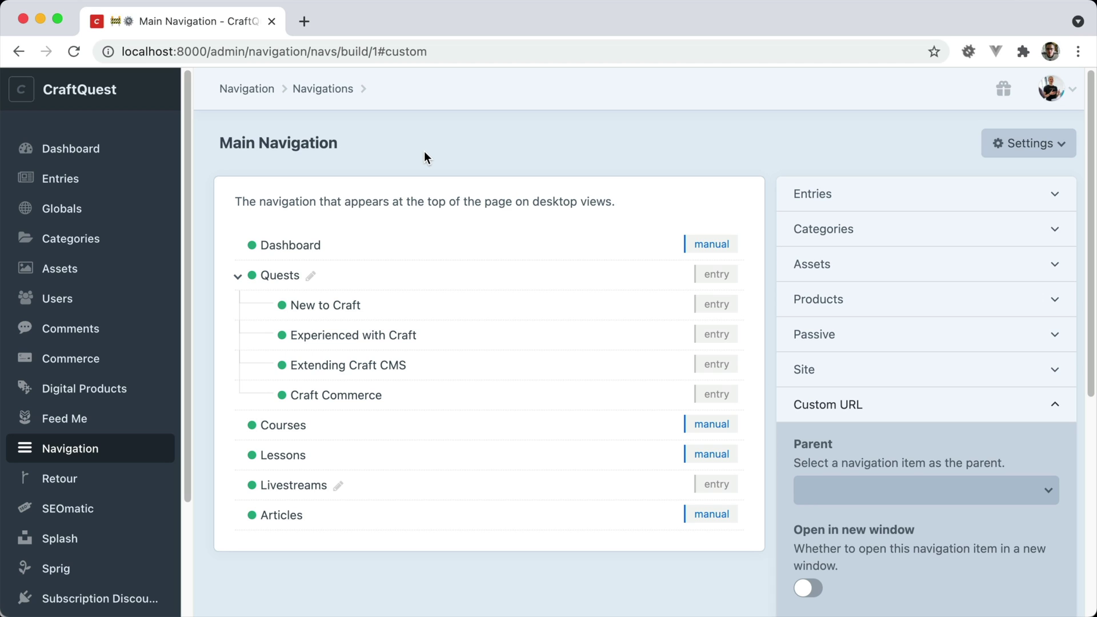